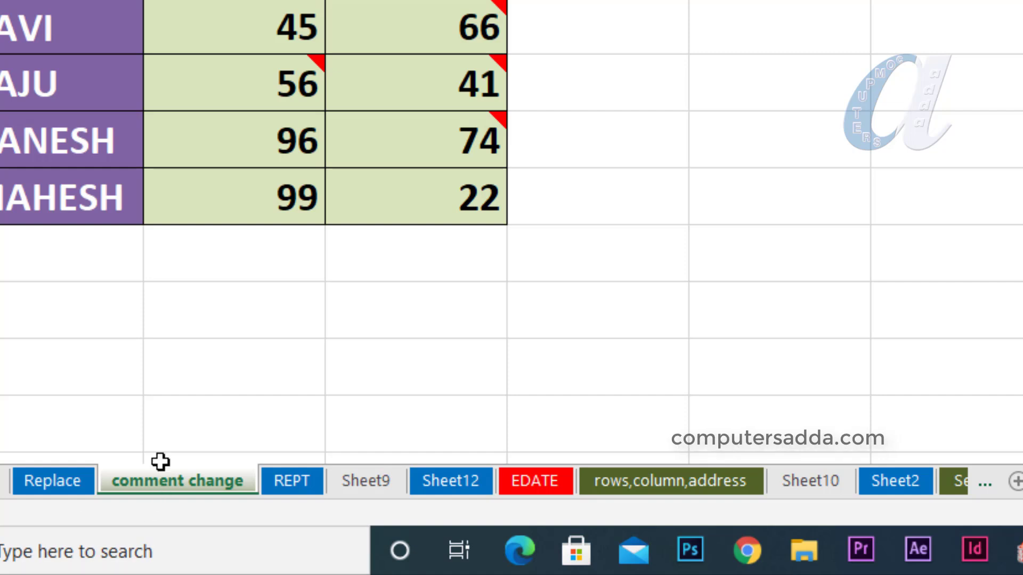
Set the EDATE sheet's tab color to the standard red.
{"action": "left_click", "coordinate": [459, 479]}
{"action": "left_click", "coordinate": [583, 481]}
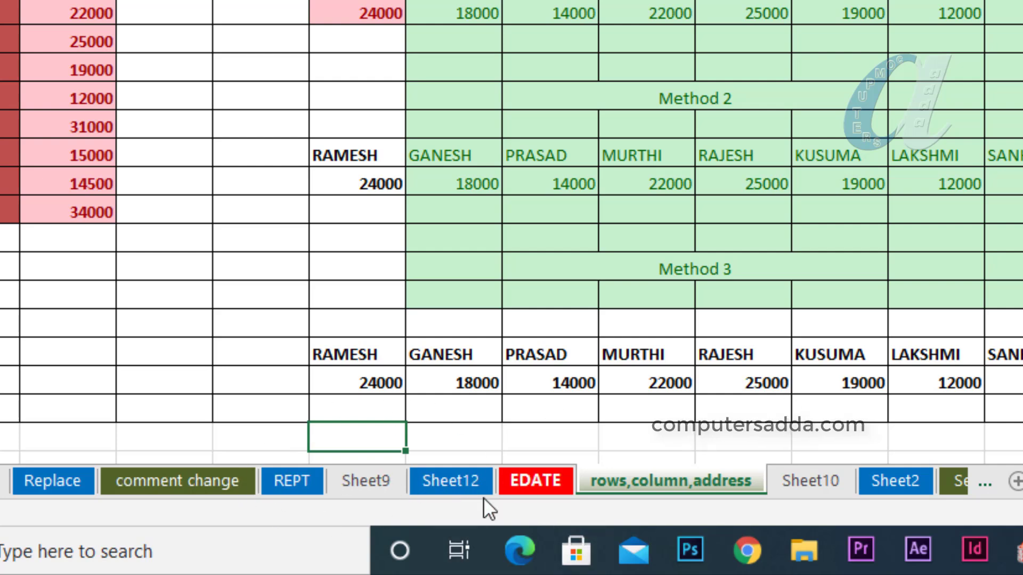
{"action": "left_click", "coordinate": [532, 481]}
{"action": "right_click", "coordinate": [532, 479]}
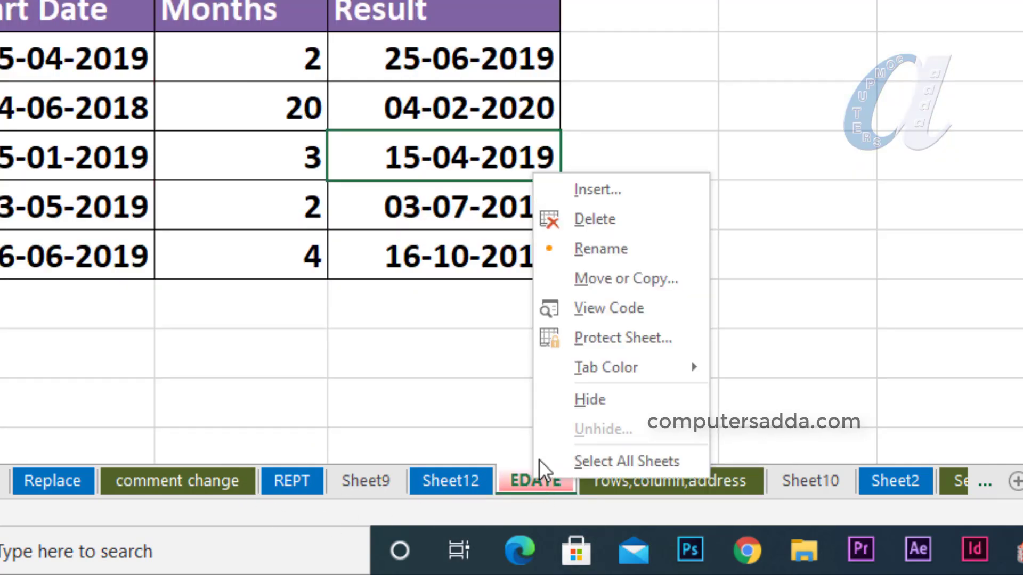
{"action": "mouse_move", "coordinate": [595, 363]}
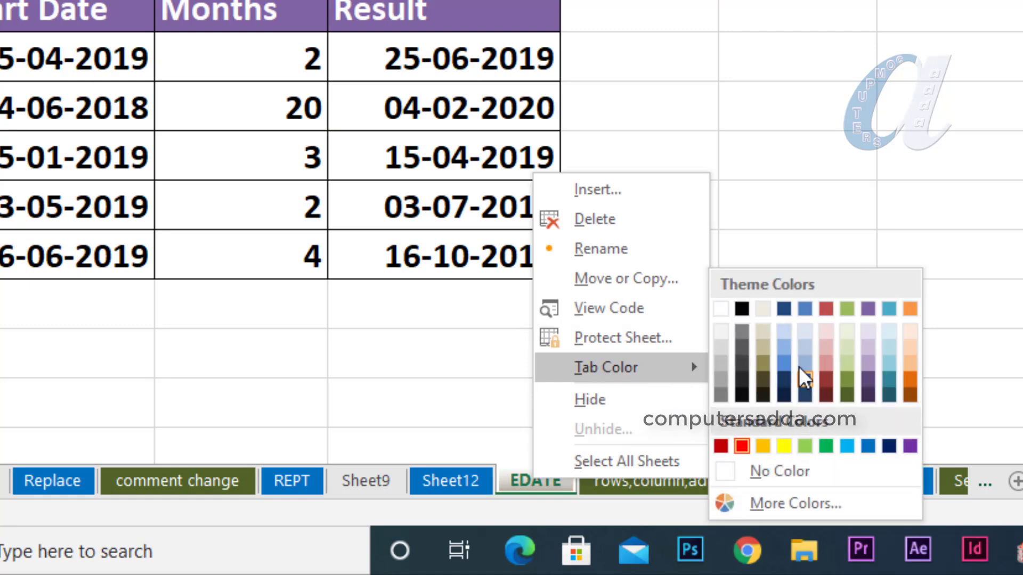
{"action": "left_click", "coordinate": [741, 446]}
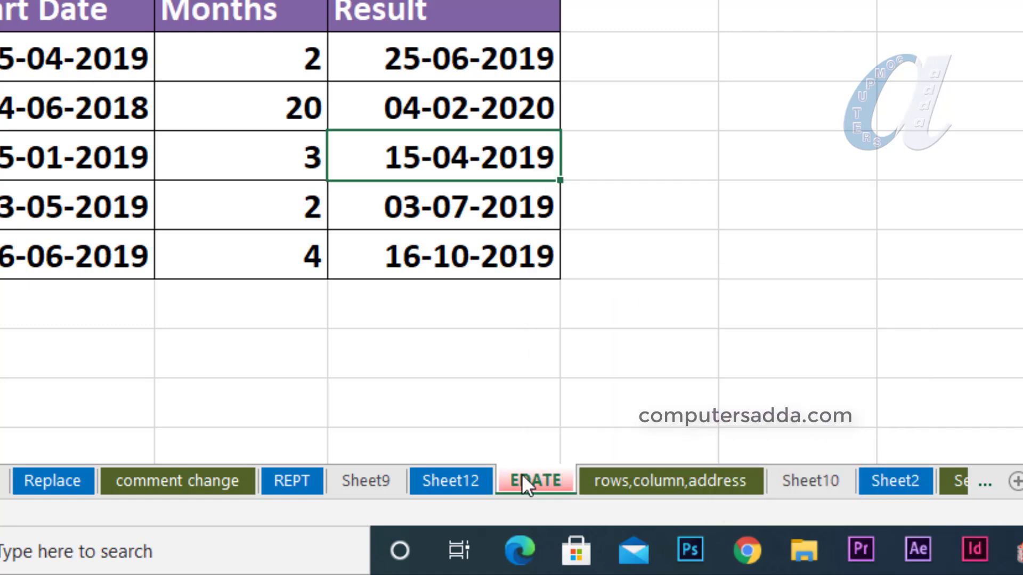
Look through the green, blue, red and uncolored sheets to examine how the tab colors are mixed in the workbook.
{"action": "left_click", "coordinate": [211, 481]}
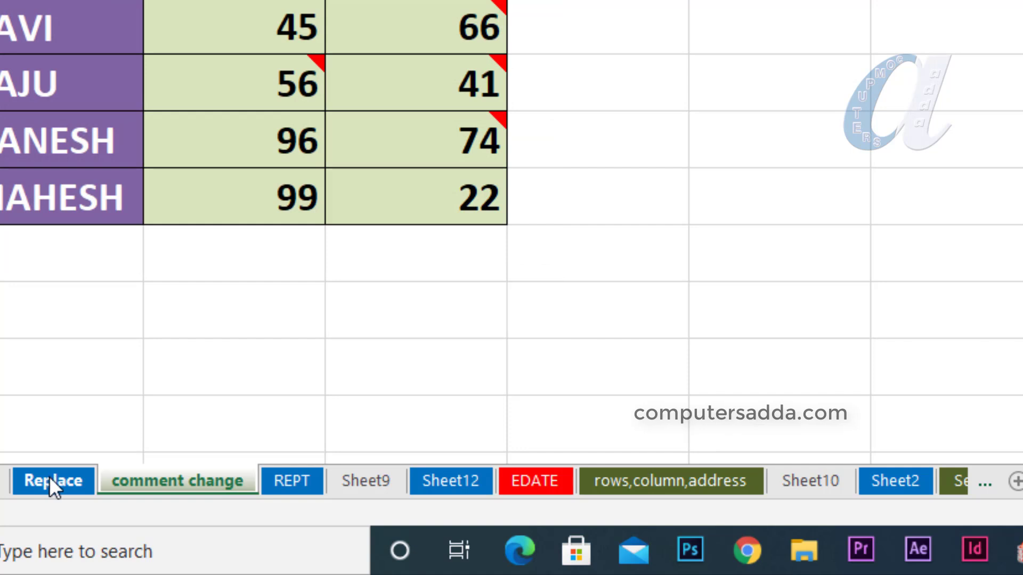
{"action": "left_click", "coordinate": [47, 476]}
{"action": "left_click", "coordinate": [193, 482]}
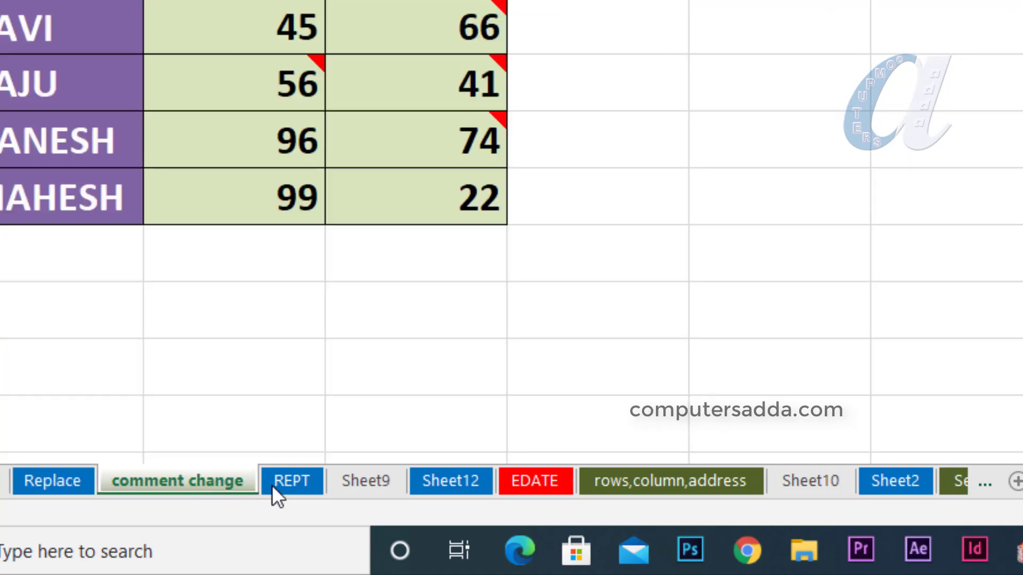
{"action": "left_click", "coordinate": [546, 481]}
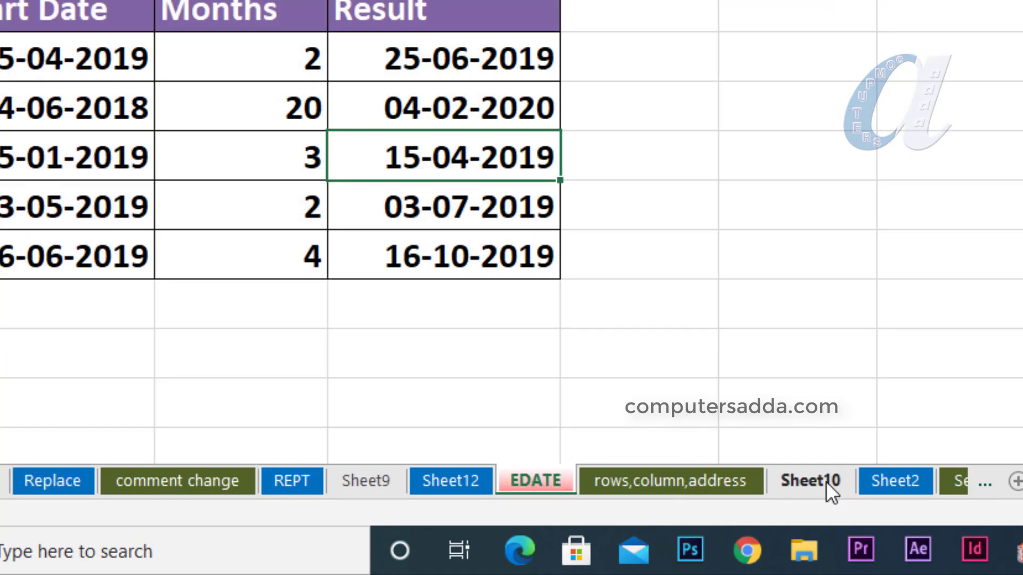
{"action": "left_click", "coordinate": [369, 483]}
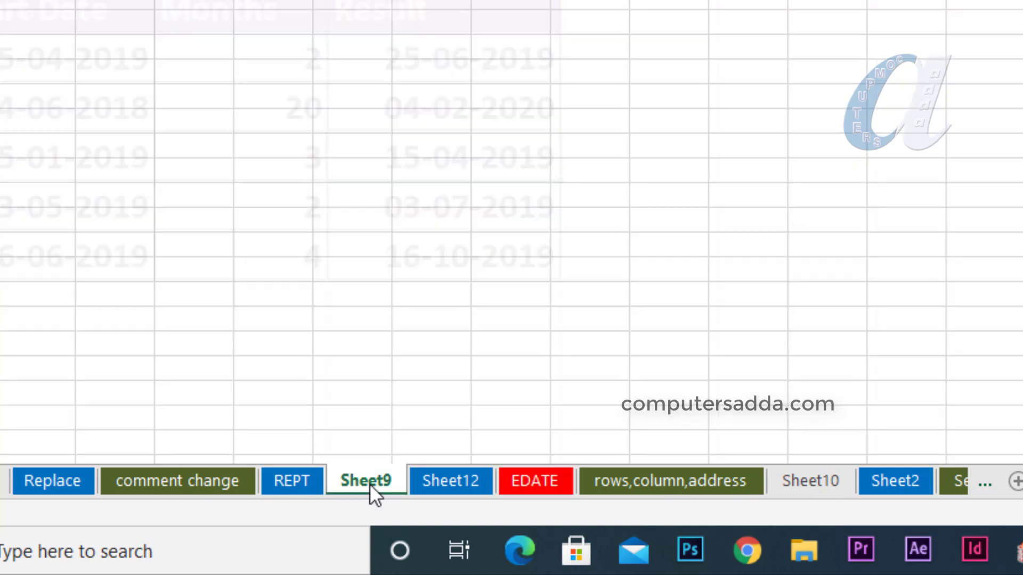
{"action": "left_click", "coordinate": [833, 482]}
{"action": "left_click", "coordinate": [896, 482]}
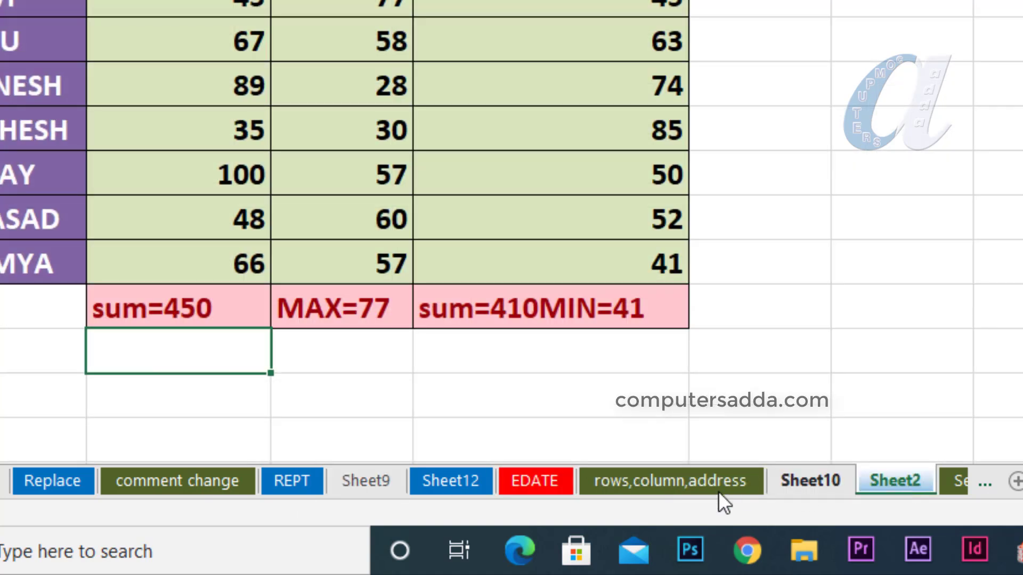
{"action": "left_click", "coordinate": [640, 478]}
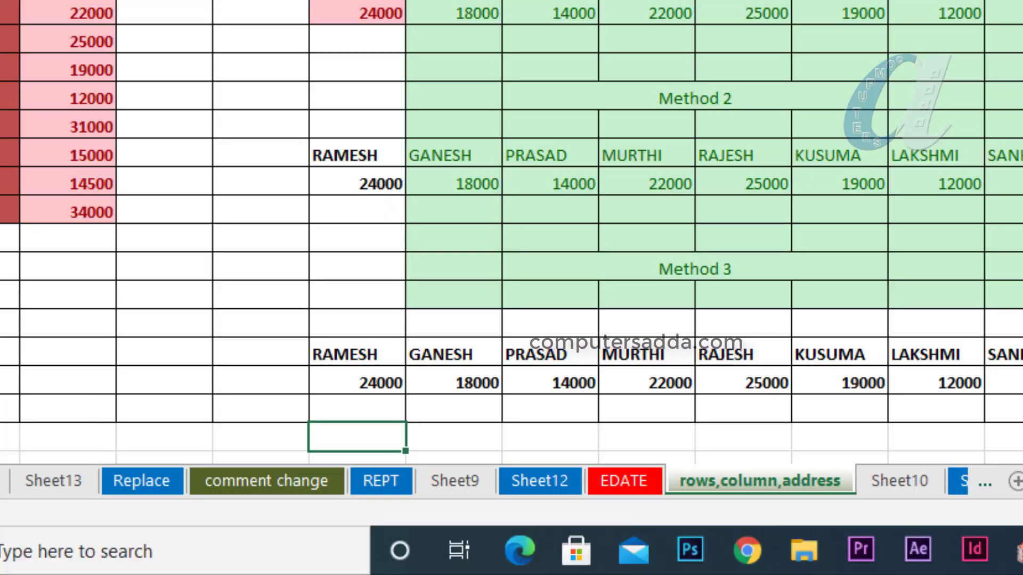
Move Sheet2 between Sheet12 and EDATE to group it with the blue-tabbed sheet.
{"action": "left_click", "coordinate": [0, 481]}
{"action": "left_click", "coordinate": [0, 481]}
{"action": "left_click", "coordinate": [0, 481]}
{"action": "left_click", "coordinate": [0, 481]}
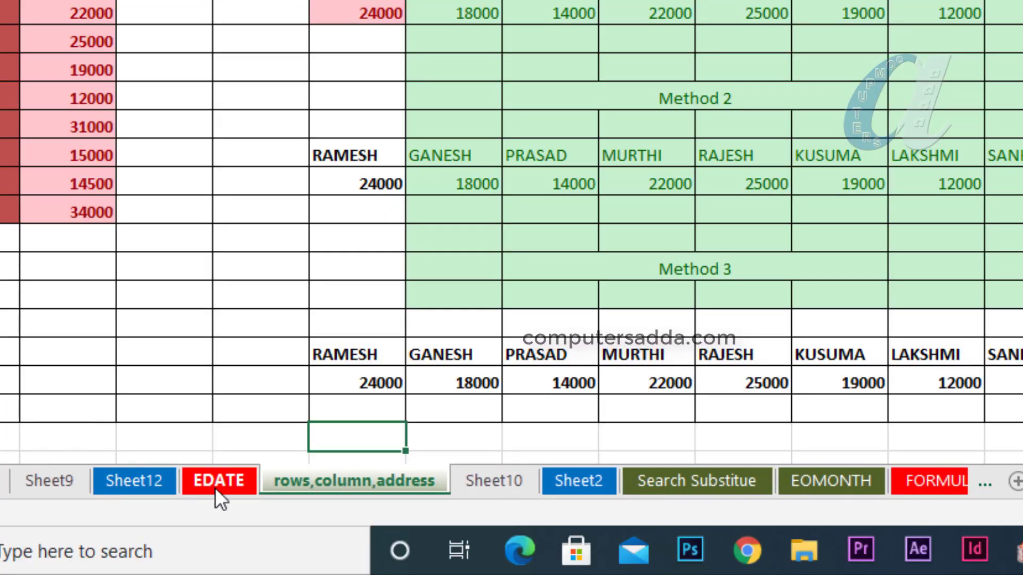
{"action": "left_click_drag", "start_coordinate": [565, 478], "coordinate": [194, 488]}
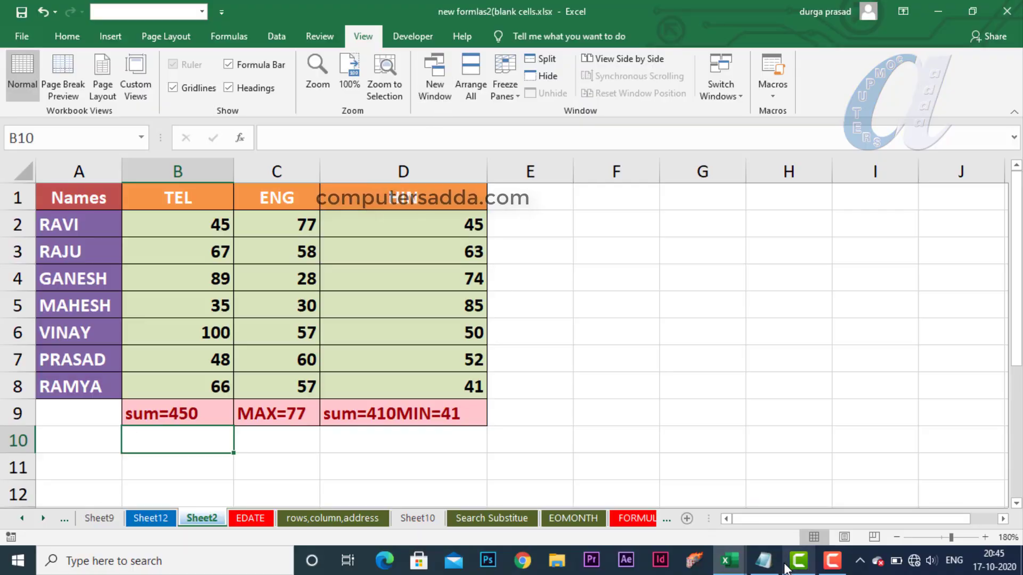
Switch to Notepad and copy the entire macro code from Code (1).txt, from its first line to End Sub, then return to the workbook.
{"action": "left_click", "coordinate": [763, 560]}
{"action": "scroll", "coordinate": [316, 330], "scroll_direction": "up", "scroll_amount": 7}
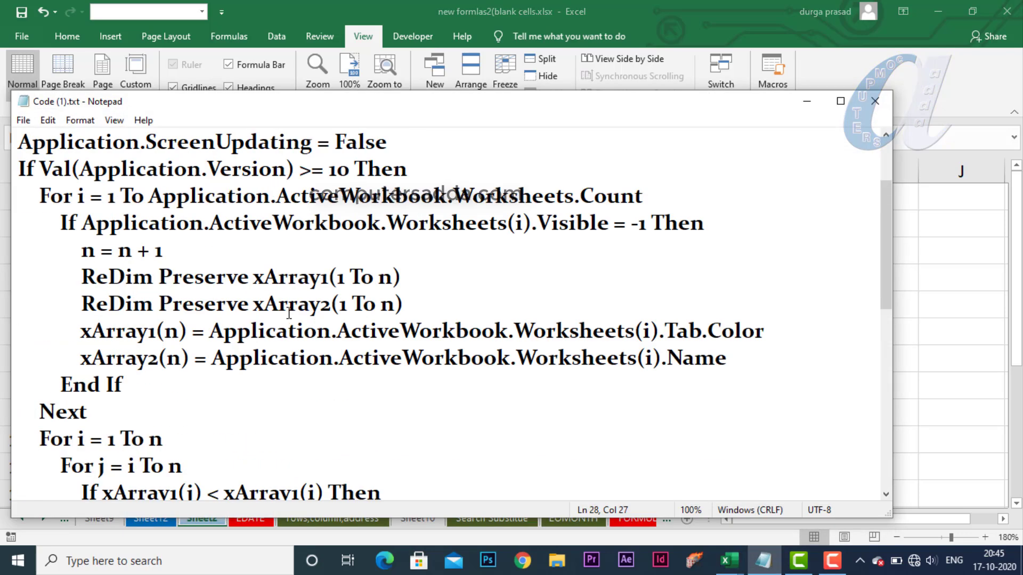
{"action": "left_click_drag", "start_coordinate": [31, 149], "coordinate": [406, 502]}
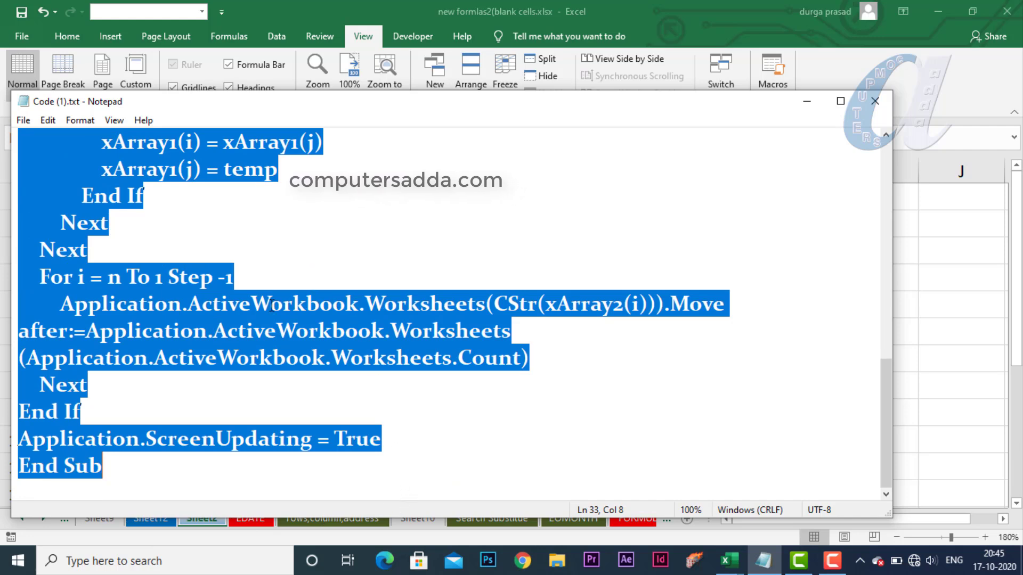
{"action": "left_click", "coordinate": [808, 101]}
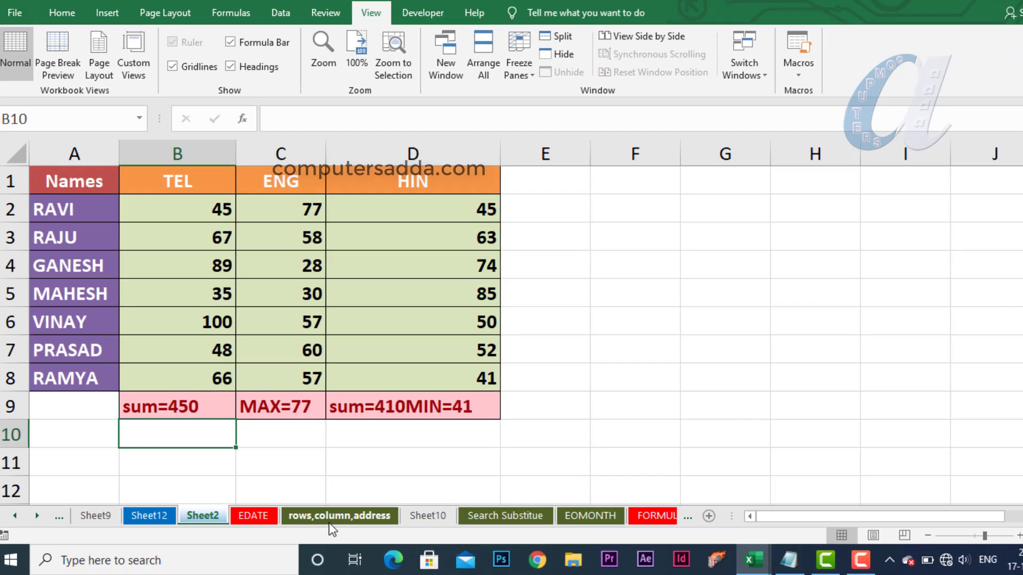
Open the code editor from the rows,column,address sheet, insert a new module, and paste the copied SorttabsbyColor macro into it.
{"action": "left_click", "coordinate": [328, 523]}
{"action": "right_click", "coordinate": [329, 523]}
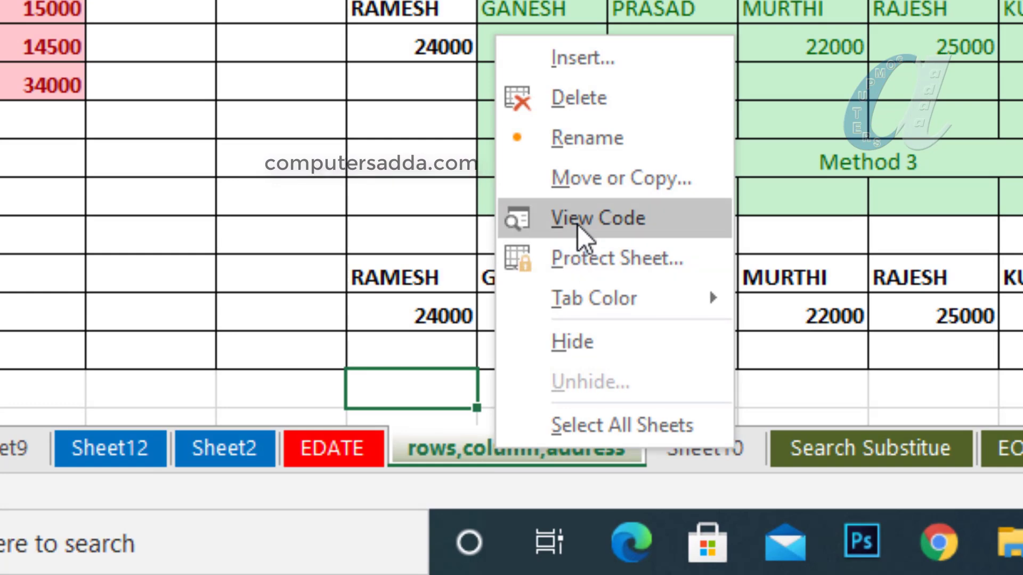
{"action": "left_click", "coordinate": [576, 219]}
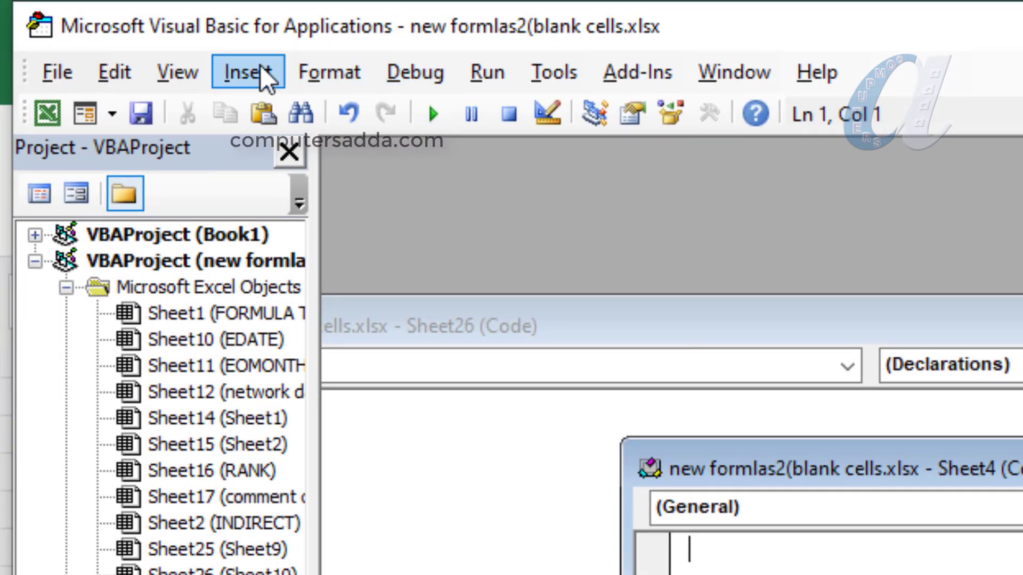
{"action": "left_click", "coordinate": [119, 33]}
{"action": "left_click", "coordinate": [288, 183]}
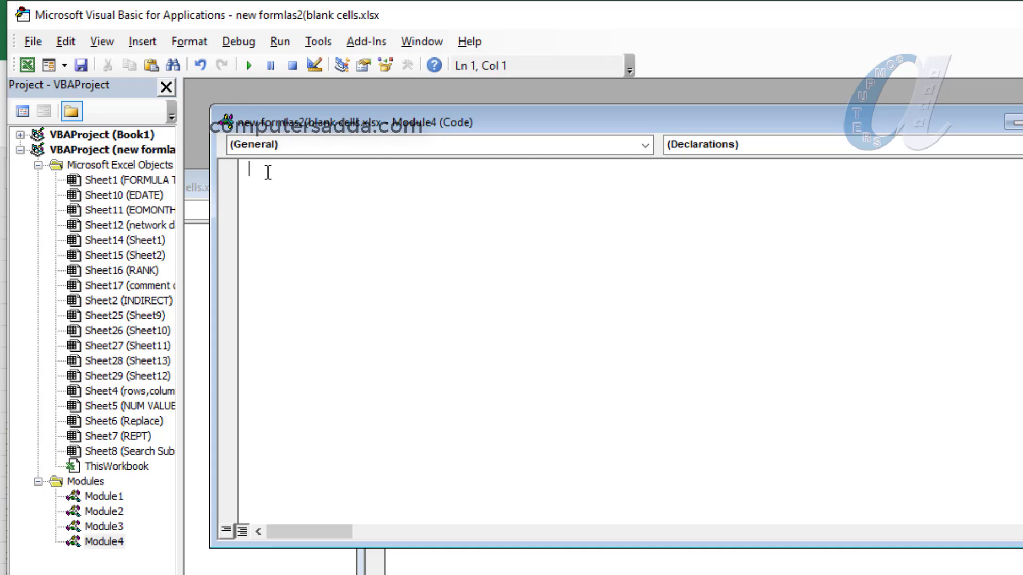
{"action": "key", "text": "ctrl+v"}
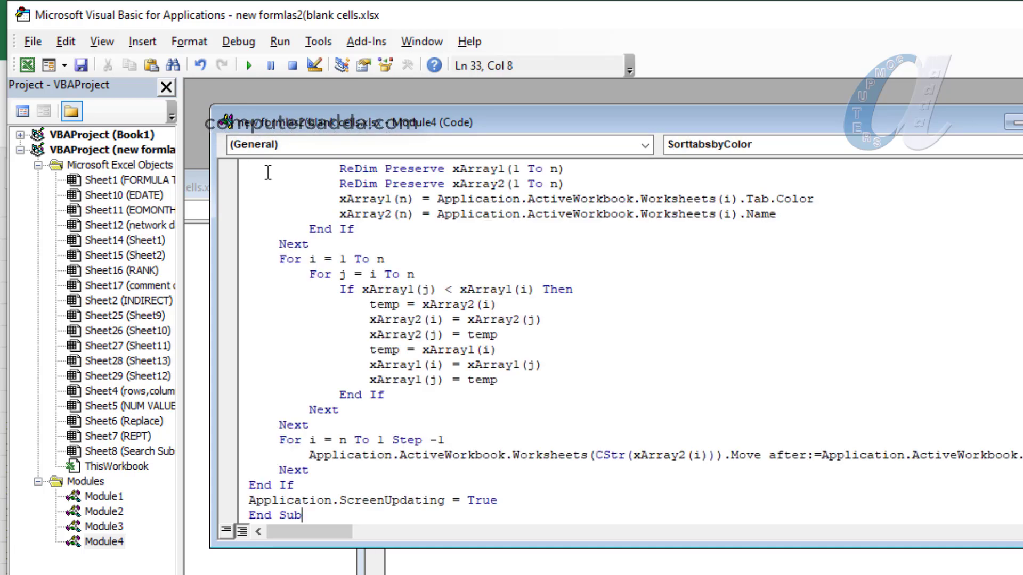
Save the workbook as a macro-free workbook and close the Visual Basic editor.
{"action": "left_click", "coordinate": [82, 65]}
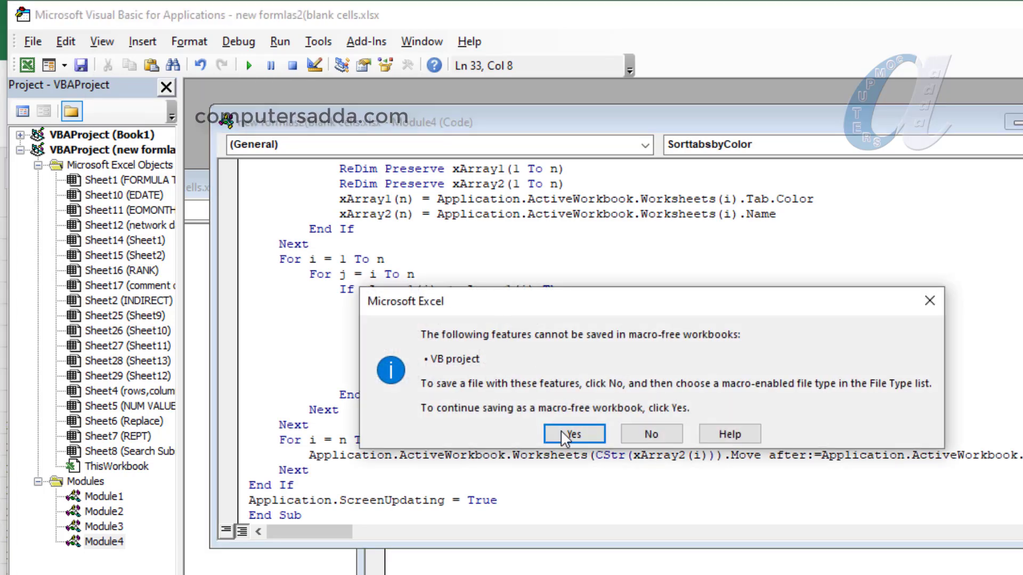
{"action": "left_click", "coordinate": [572, 431]}
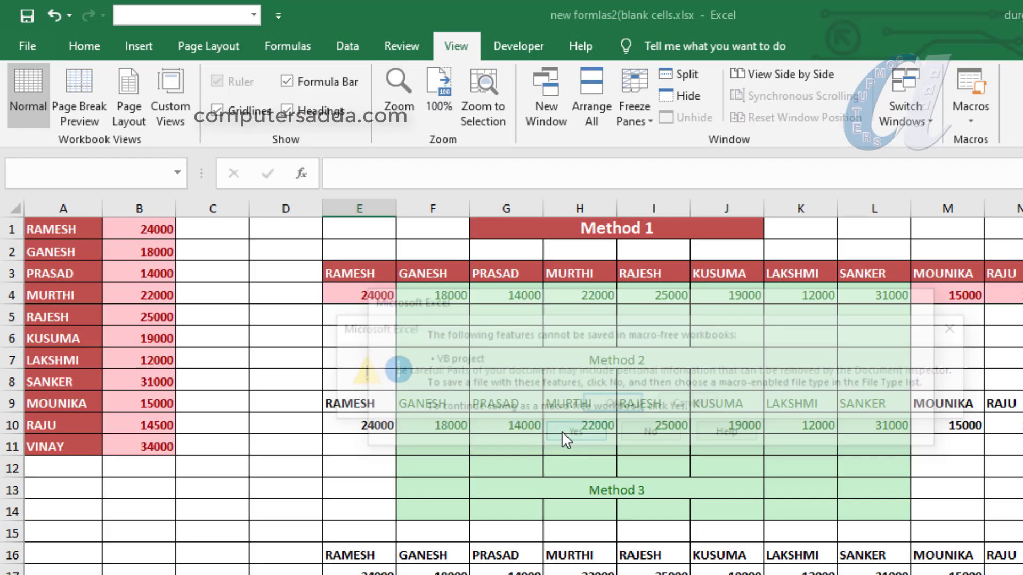
{"action": "left_click", "coordinate": [603, 400]}
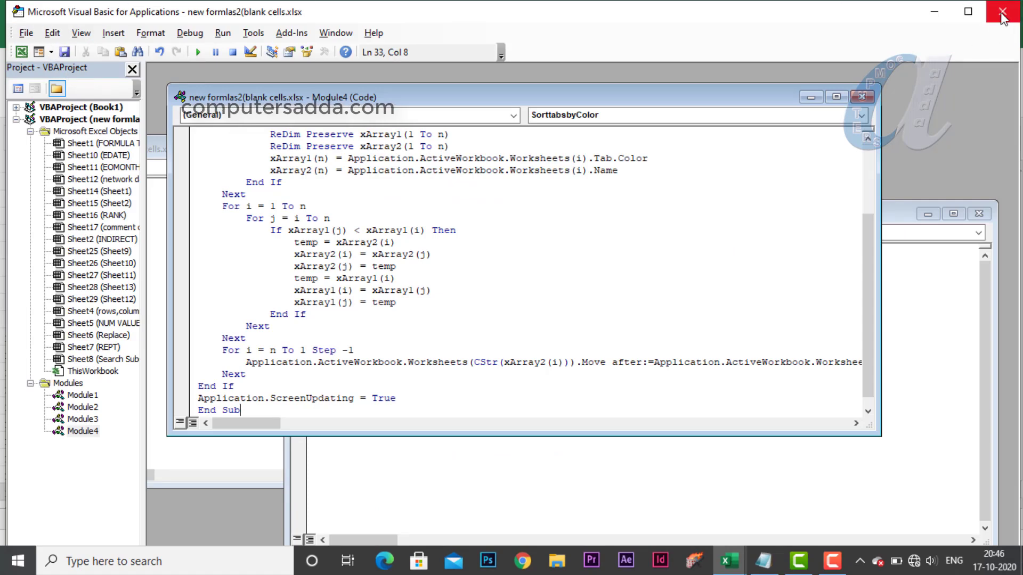
{"action": "left_click", "coordinate": [1003, 12]}
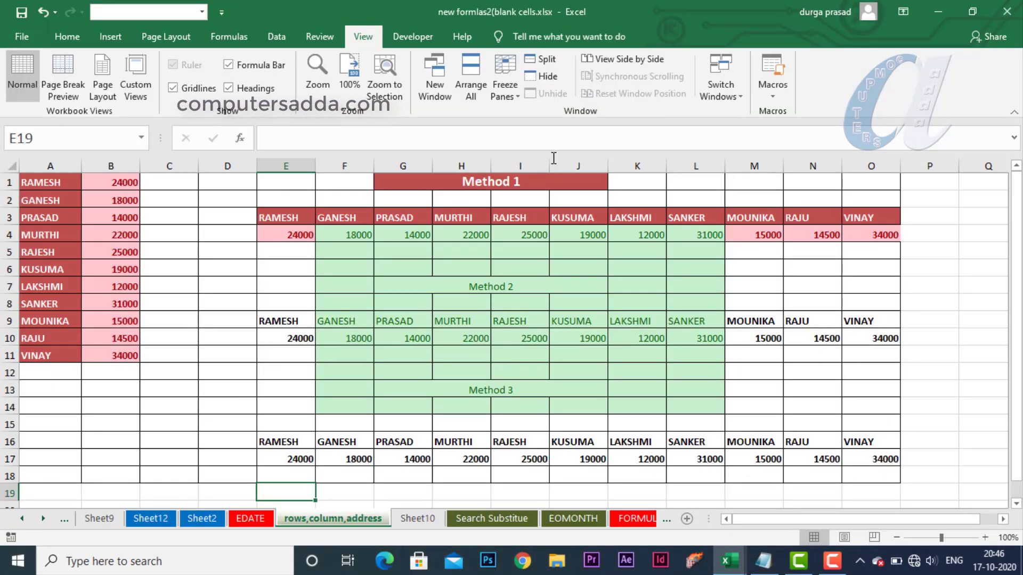
Run the SorttabsbyColor macro to sort the workbook's sheet tabs by color.
{"action": "left_click", "coordinate": [66, 39]}
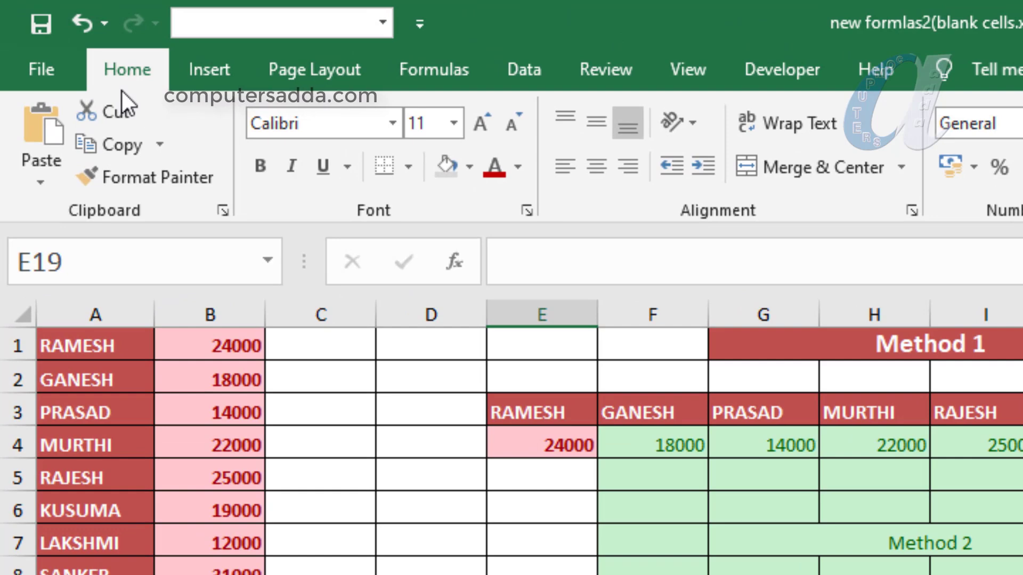
{"action": "left_click", "coordinate": [687, 70]}
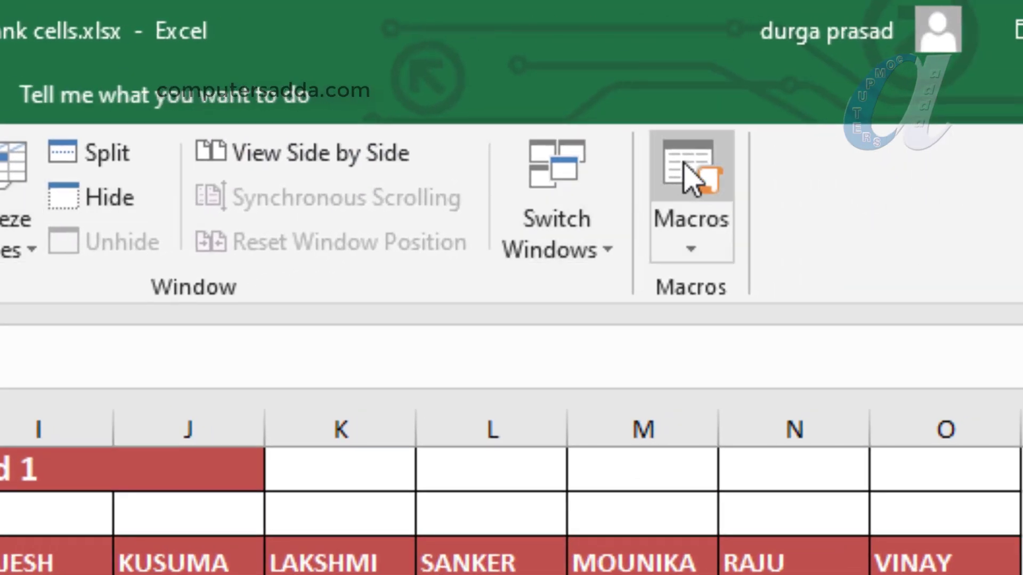
{"action": "left_click", "coordinate": [692, 179]}
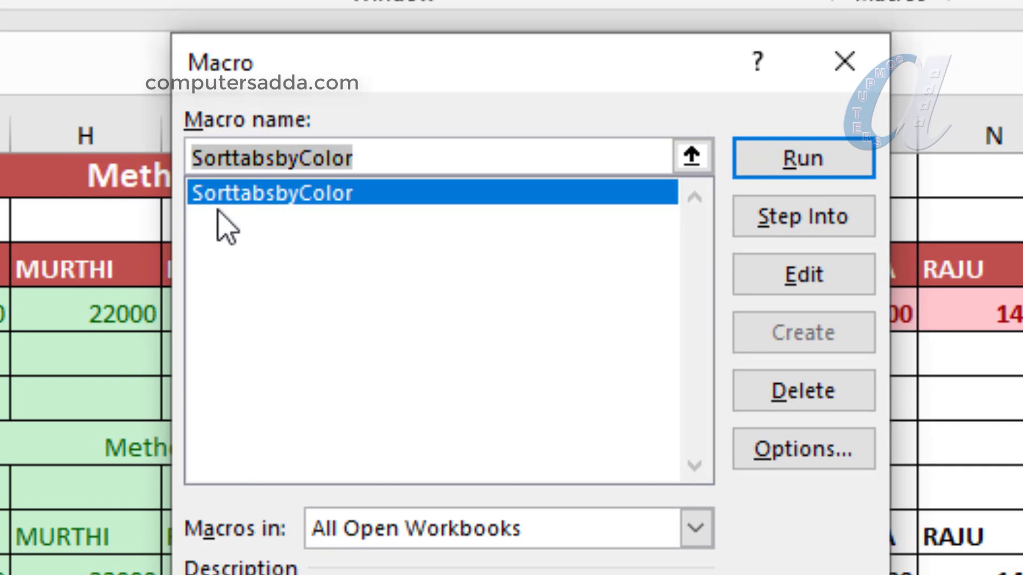
{"action": "left_click", "coordinate": [260, 194]}
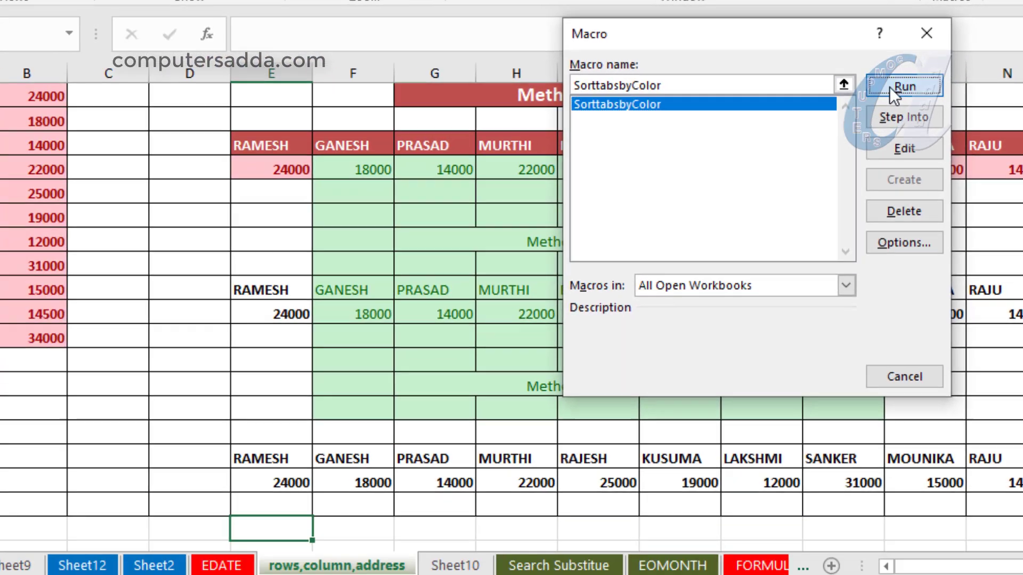
{"action": "left_click", "coordinate": [803, 159]}
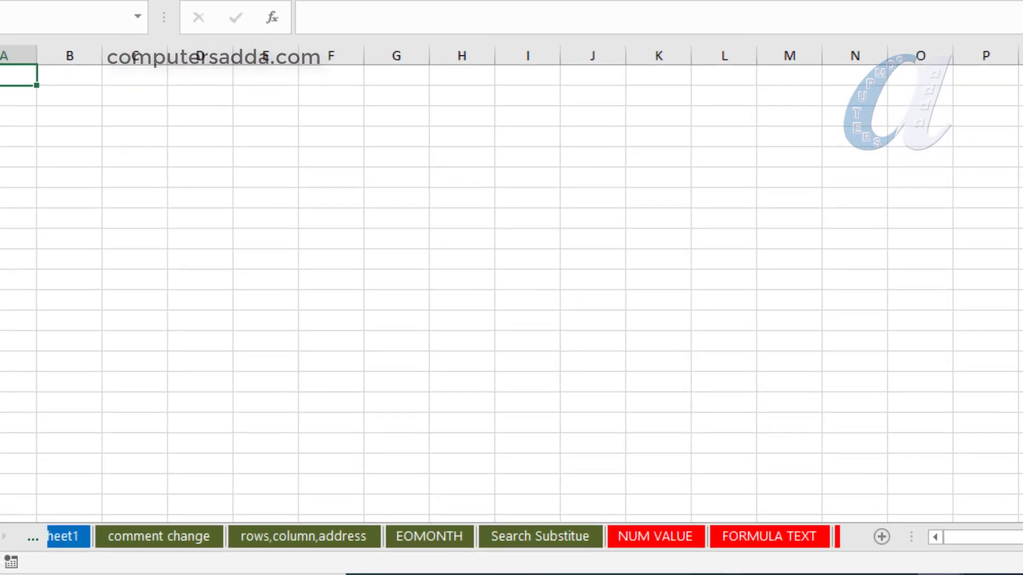
Go back to the first sheet tabs and check the blue group, from Sheet2 through Sheet12, INDIRECT and REPT to Sheet1.
{"action": "left_click", "coordinate": [31, 534]}
{"action": "left_click", "coordinate": [31, 533]}
{"action": "left_click", "coordinate": [35, 533]}
{"action": "left_click", "coordinate": [35, 534]}
{"action": "left_click", "coordinate": [35, 533]}
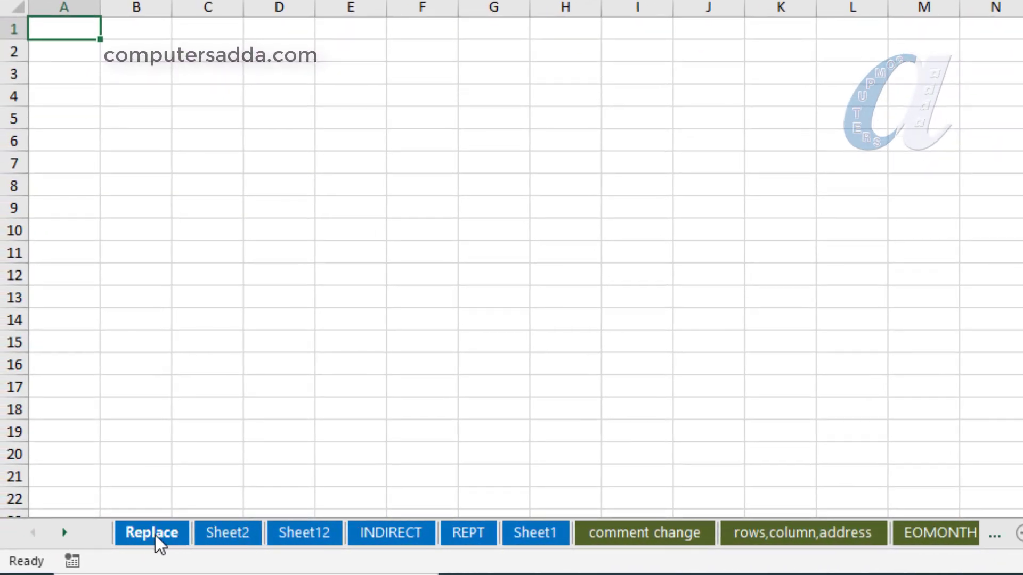
{"action": "left_click", "coordinate": [223, 537]}
{"action": "left_click", "coordinate": [301, 536]}
{"action": "left_click", "coordinate": [417, 541]}
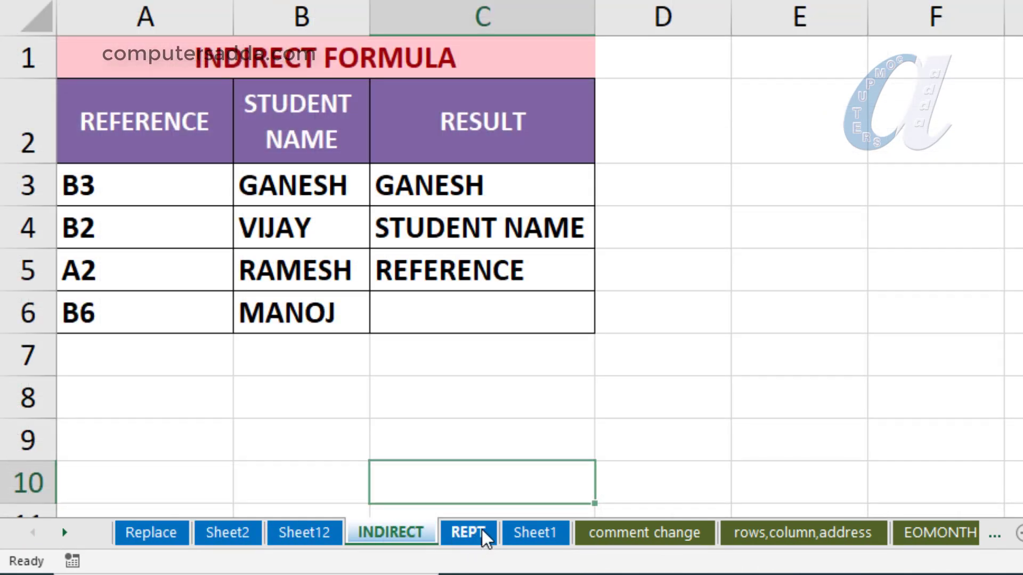
{"action": "left_click", "coordinate": [482, 541]}
{"action": "left_click", "coordinate": [511, 535]}
Go to the last sheet tabs and check the red group by viewing network days, FORMULA TEXT and NUM VALUE.
{"action": "left_click", "coordinate": [65, 533]}
{"action": "left_click", "coordinate": [65, 534]}
{"action": "left_click", "coordinate": [65, 534]}
{"action": "left_click", "coordinate": [65, 534]}
{"action": "left_click", "coordinate": [65, 534]}
{"action": "left_click", "coordinate": [65, 534]}
{"action": "left_click", "coordinate": [65, 534]}
{"action": "left_click", "coordinate": [65, 534]}
{"action": "left_click", "coordinate": [65, 534]}
{"action": "left_click", "coordinate": [65, 534]}
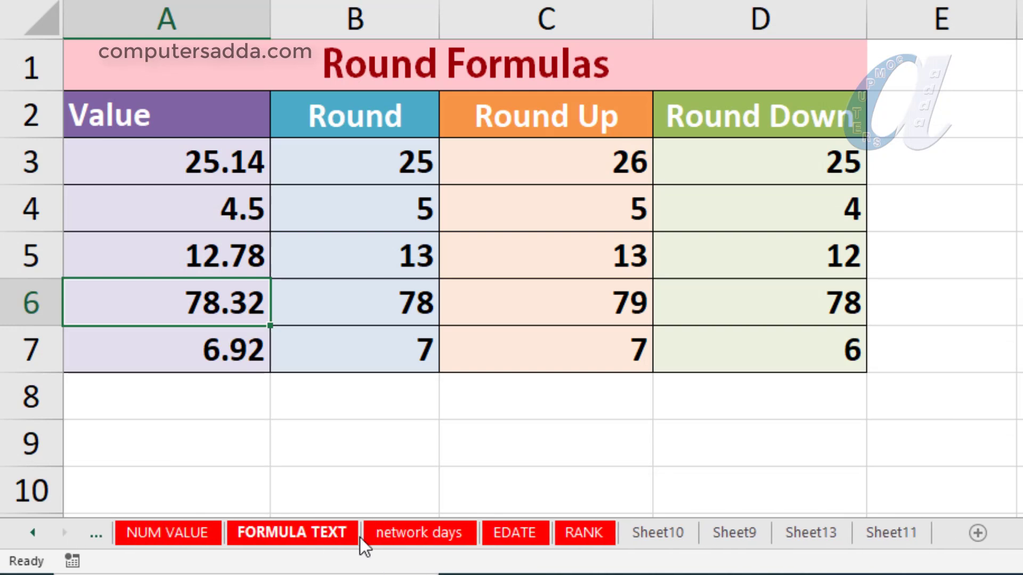
{"action": "left_click", "coordinate": [416, 534]}
{"action": "left_click", "coordinate": [290, 534]}
{"action": "left_click", "coordinate": [162, 532]}
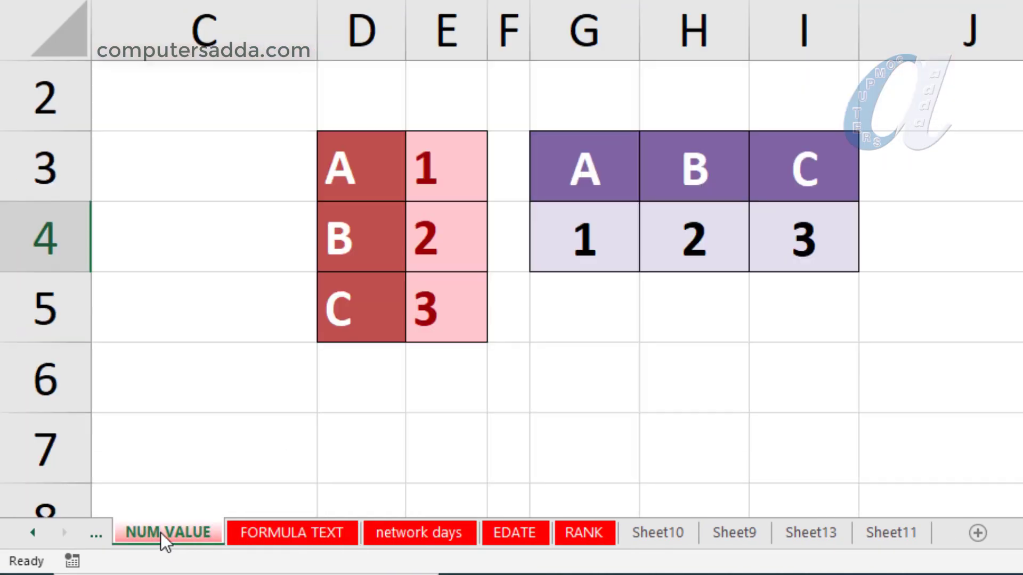